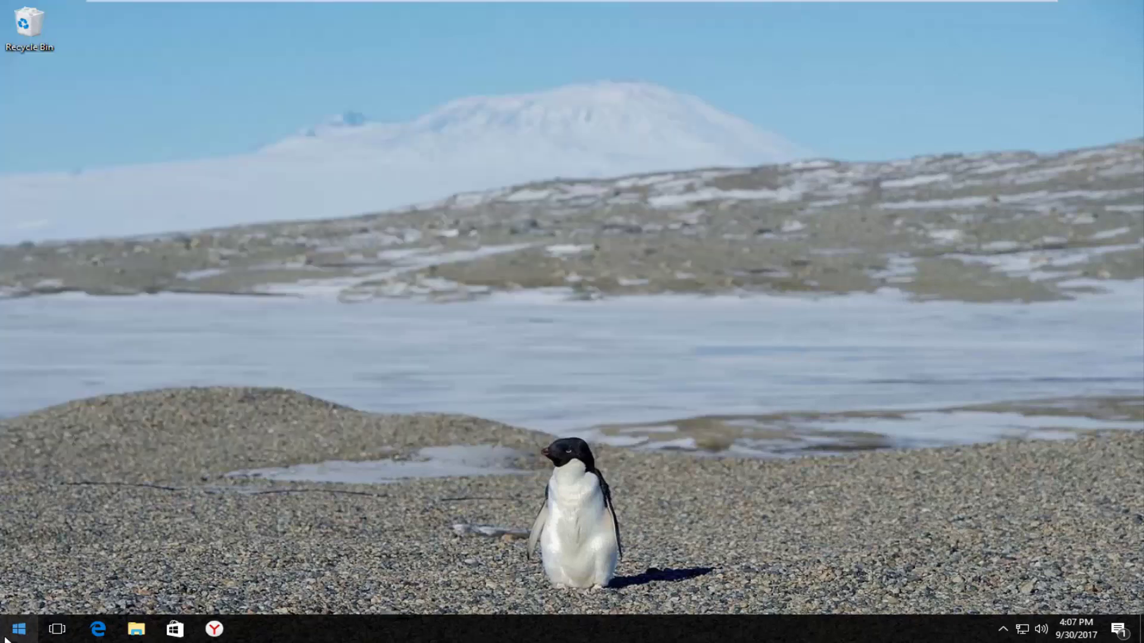
- Find Command Prompt through Start search and launch it as administrator
left_click(16, 637)
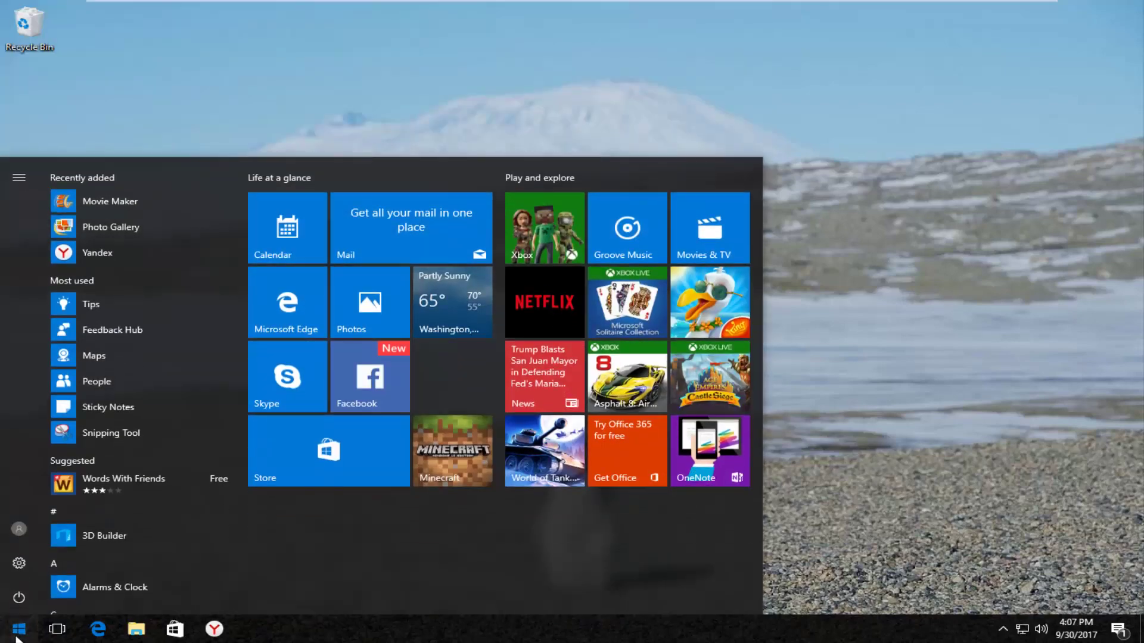
left_click(17, 636)
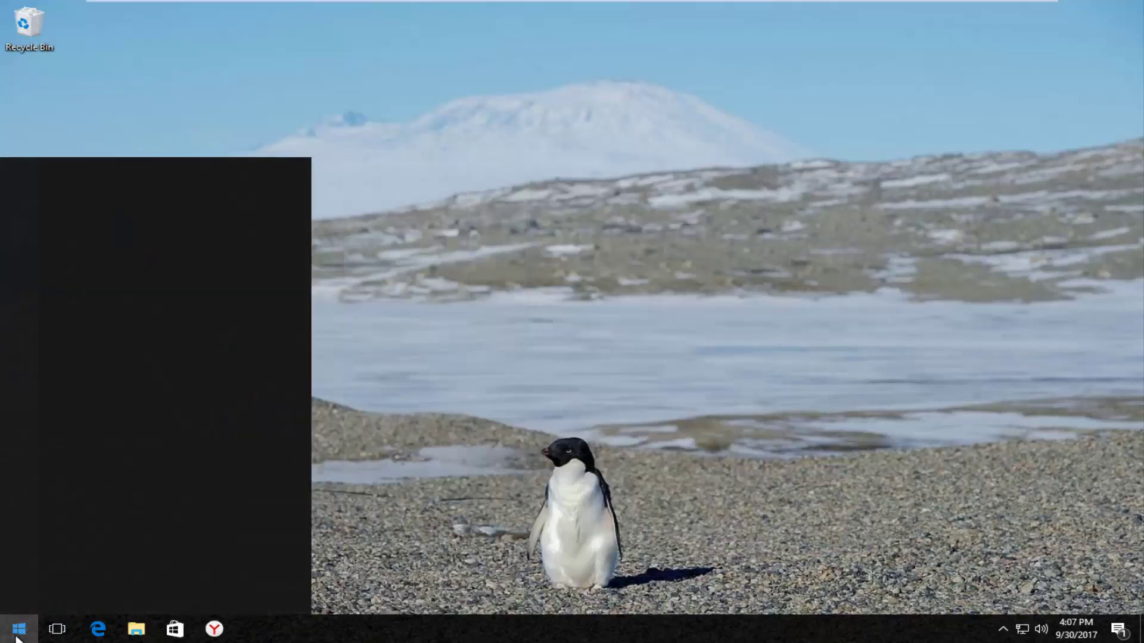
type("c")
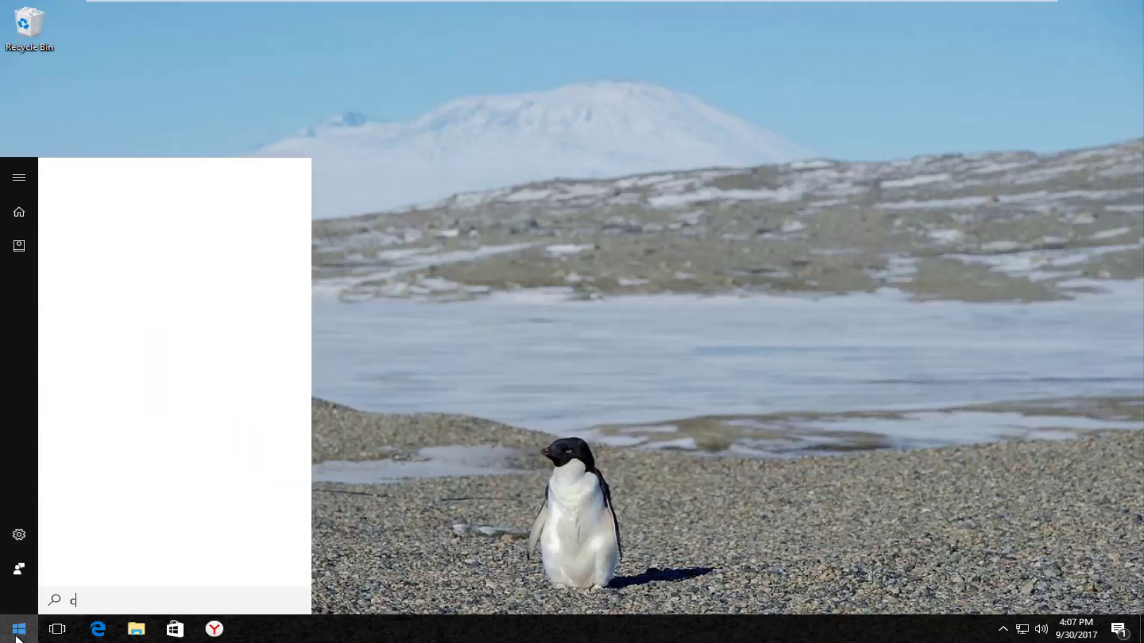
type("ommand p[rmopt")
key("BackSpace")
key("BackSpace")
key("BackSpace")
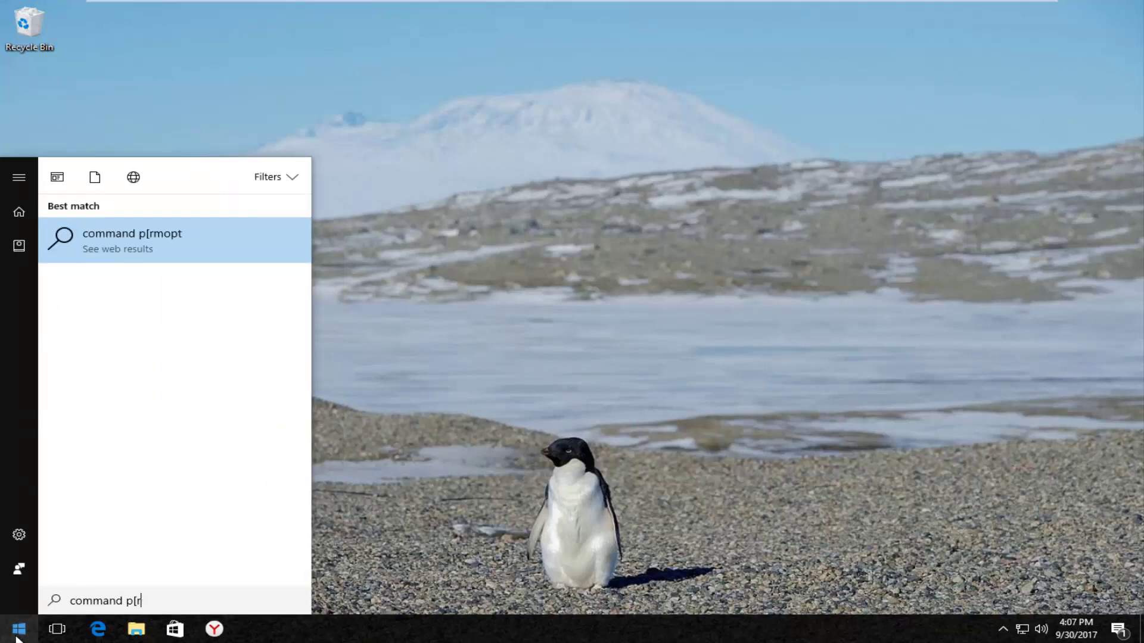
key("BackSpace")
type("rompt")
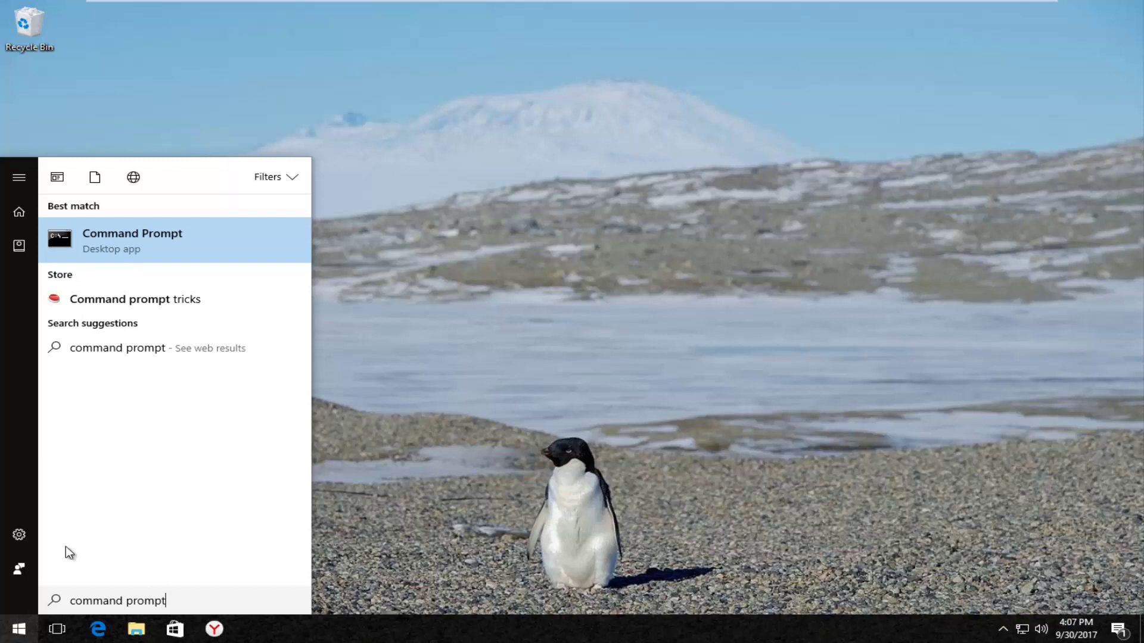
right_click(137, 242)
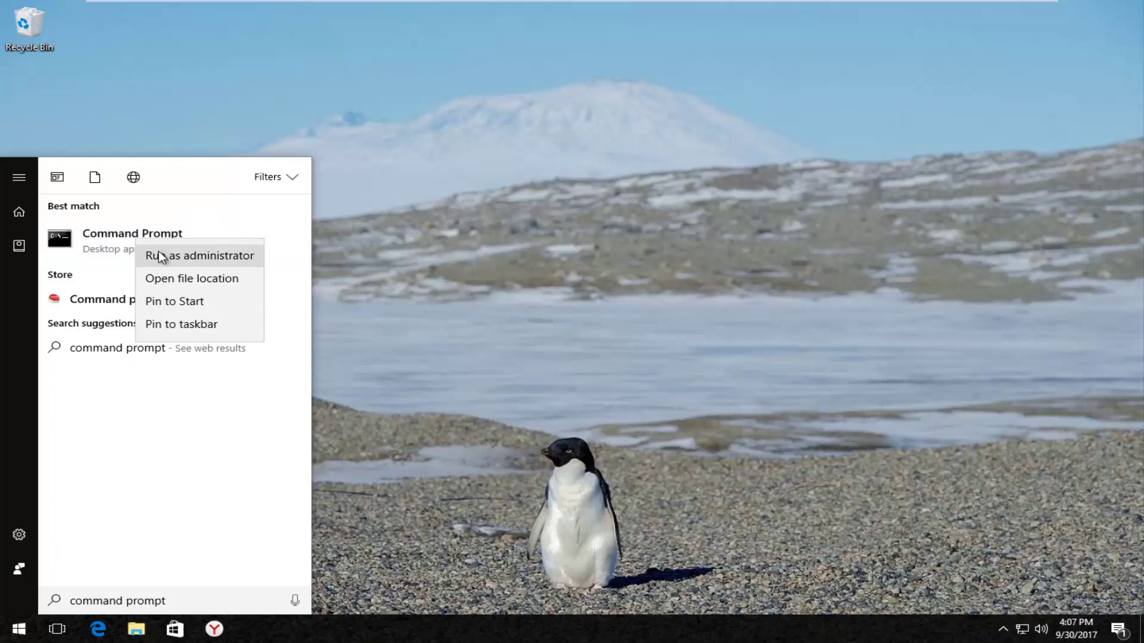
left_click(159, 256)
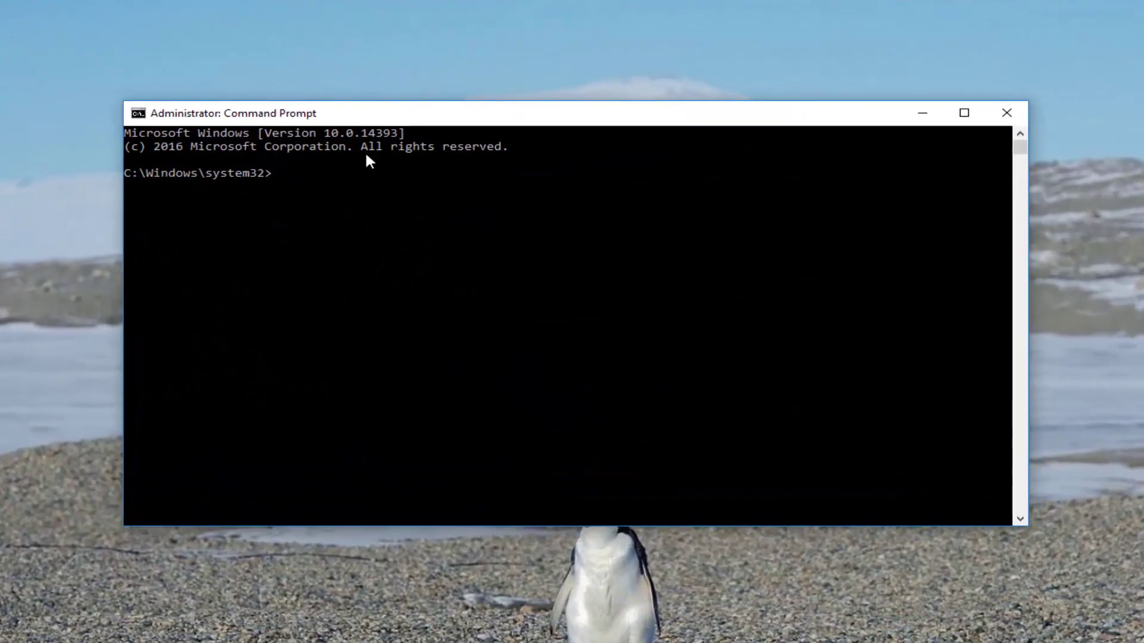
type("ne")
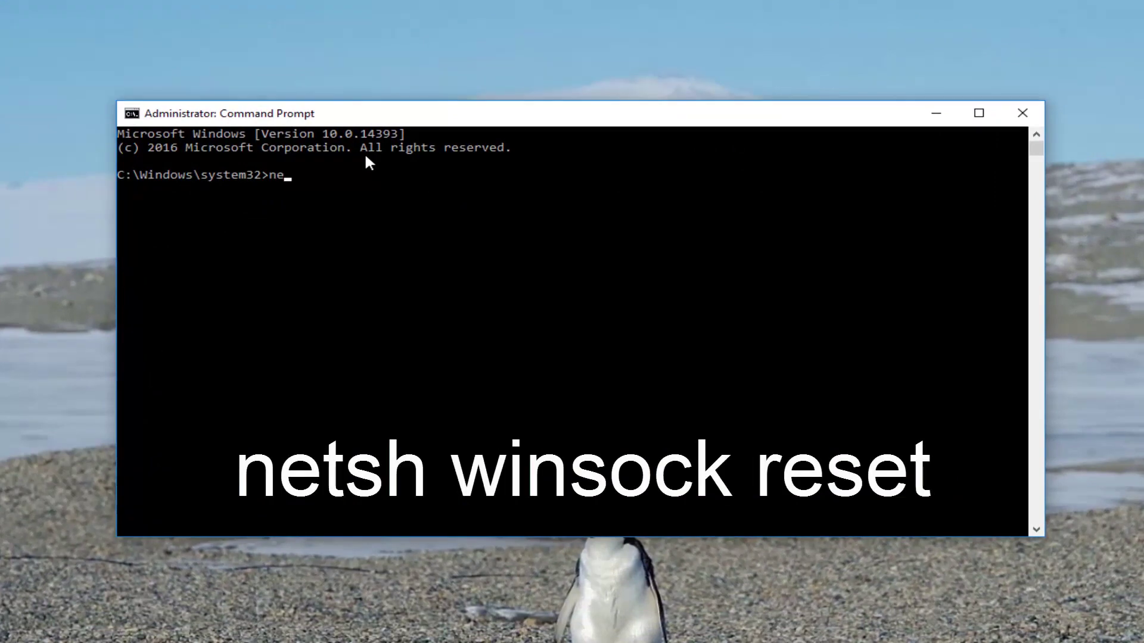
type("tsh")
type(" winsock")
type(" res")
type("et")
- Run 'netsh winsock reset' to reset the Winsock catalog
key("Return")
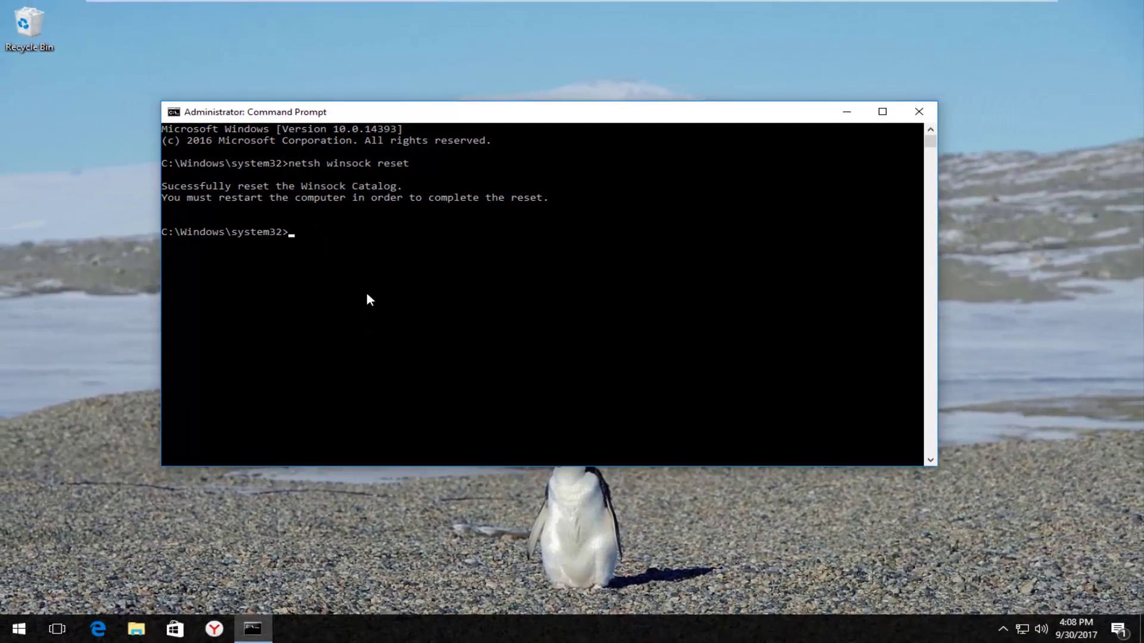
left_click(918, 112)
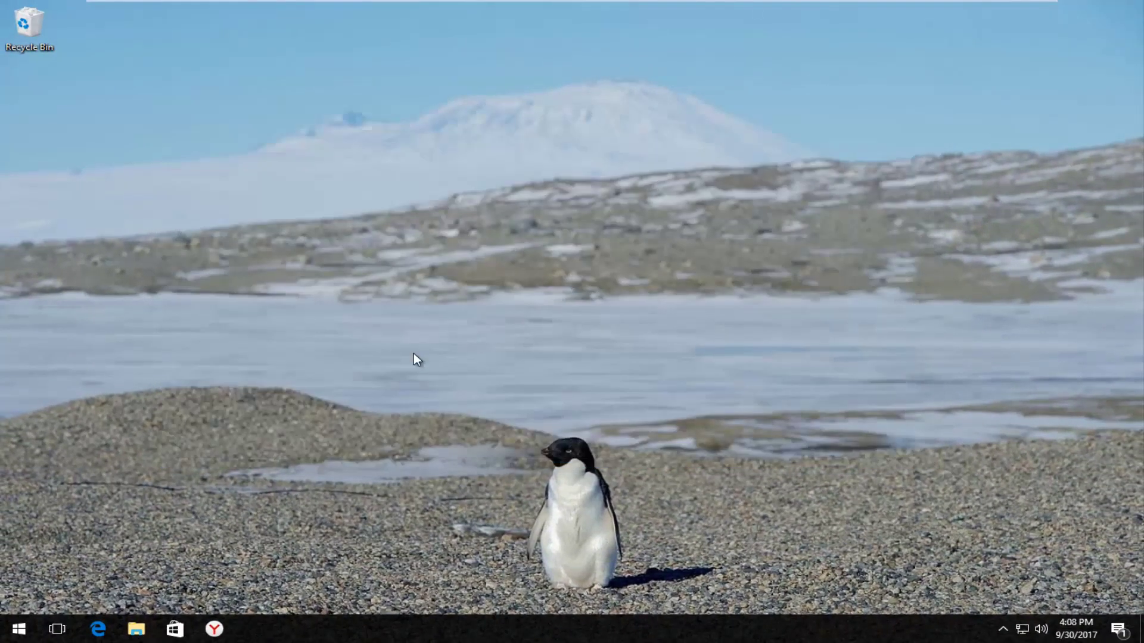